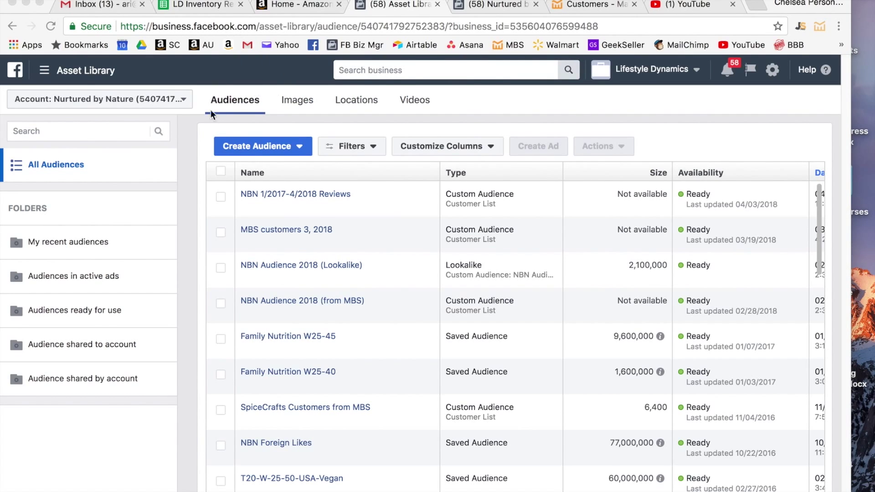
# - Check the ad account list without switching, then close the Nurtured by Nature Foods page
pyautogui.click(482, 4)
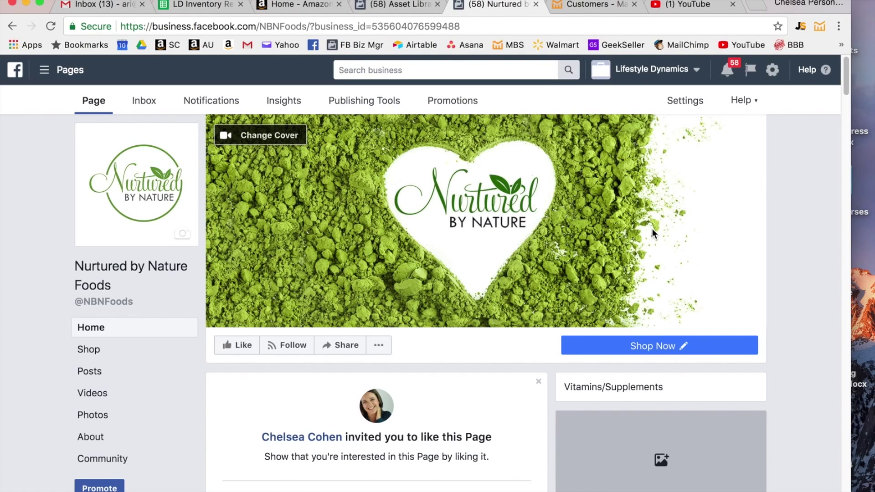
pyautogui.click(382, 8)
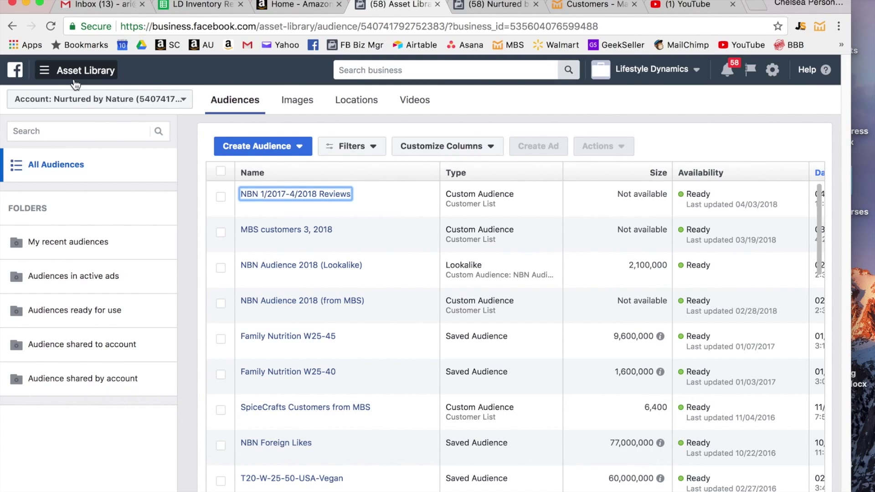
pyautogui.click(180, 99)
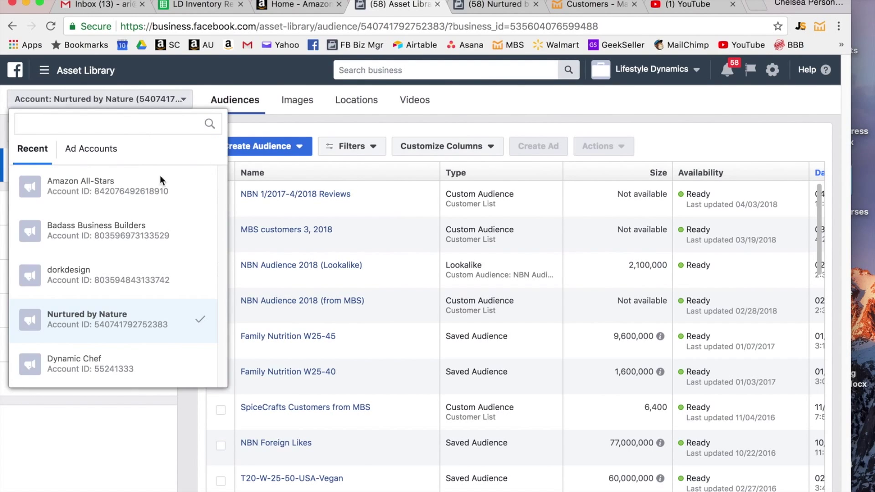
pyautogui.click(109, 328)
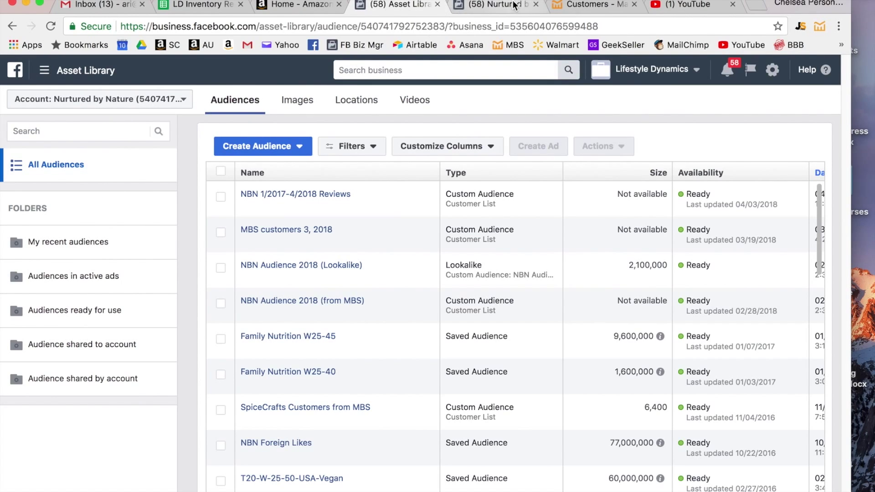
pyautogui.click(484, 6)
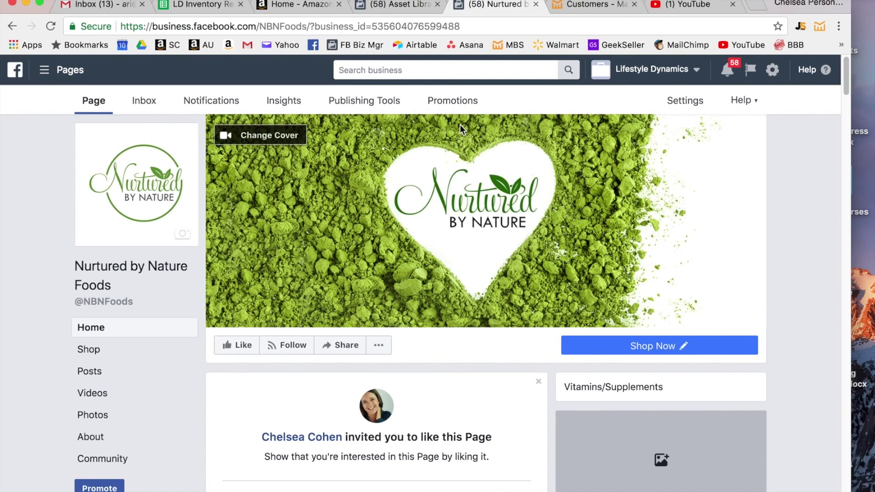
pyautogui.click(536, 5)
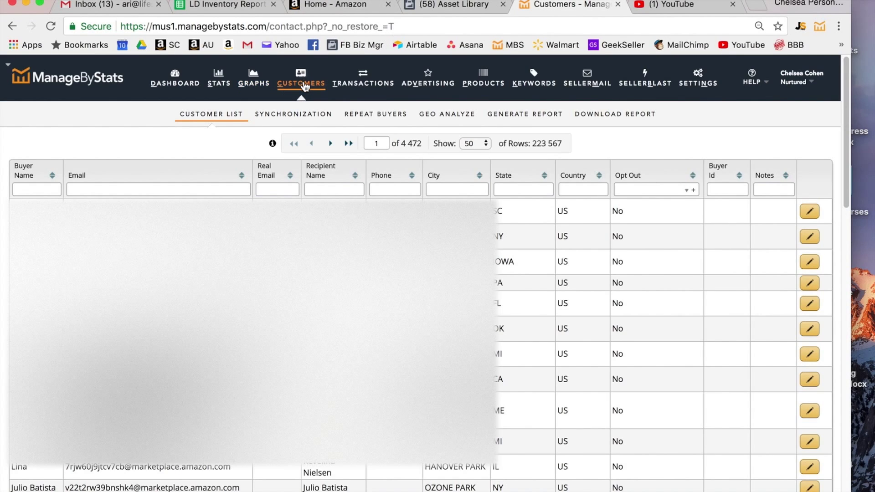
# - Select the Nurtured account in ManageByStats and open its Customers Synchronization page
pyautogui.click(803, 79)
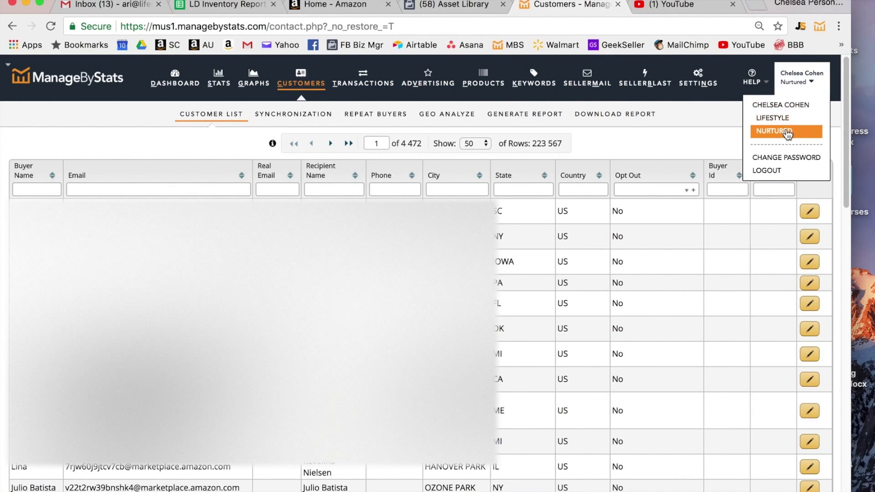
pyautogui.click(803, 130)
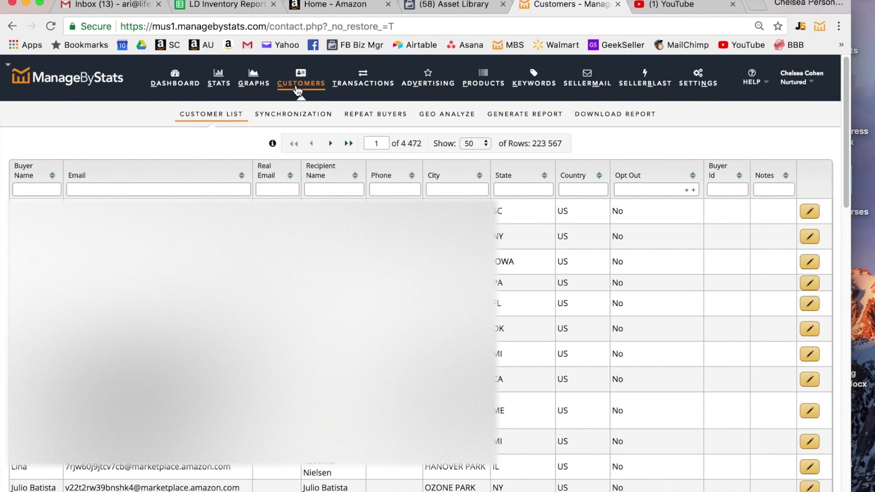
pyautogui.click(299, 119)
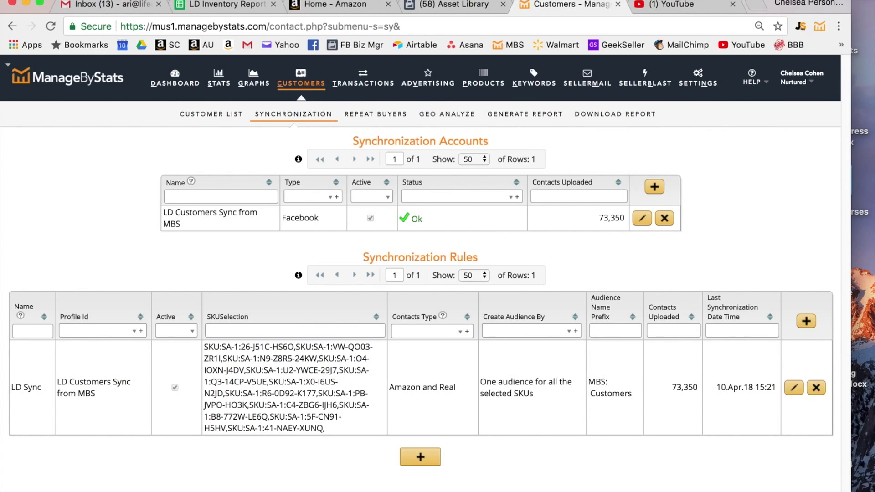
pyautogui.click(418, 7)
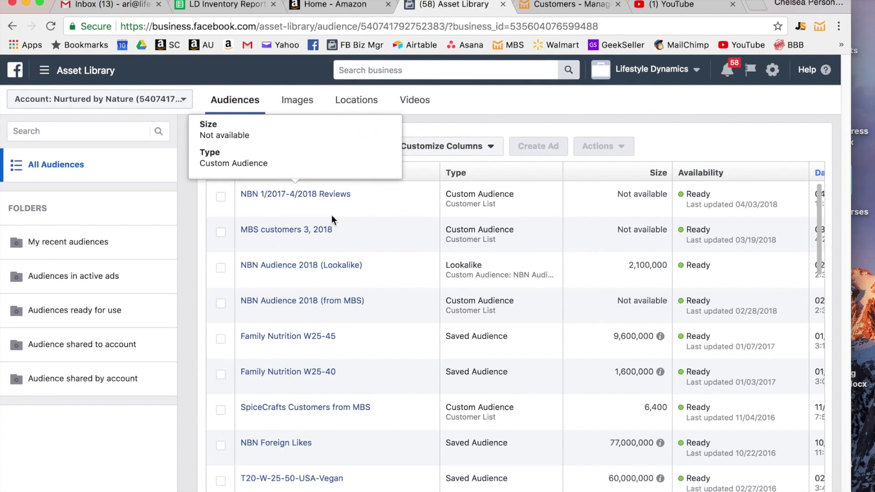
pyautogui.click(560, 6)
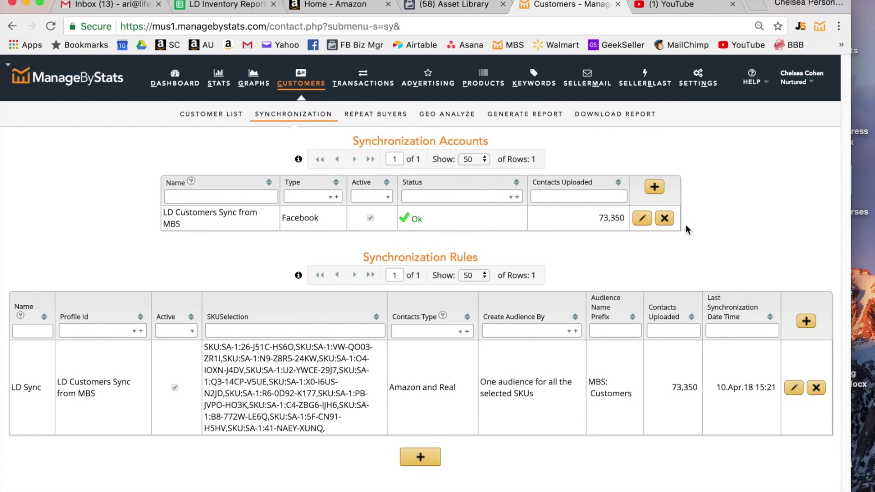
# - Add a sync account named NBN Real Facebook Customers, linked to the Facebook profile and ad account
pyautogui.click(656, 194)
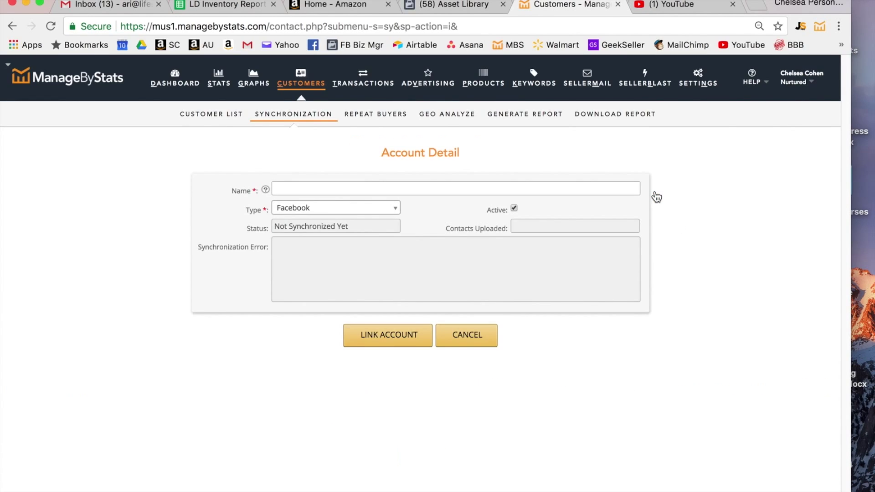
pyautogui.click(310, 187)
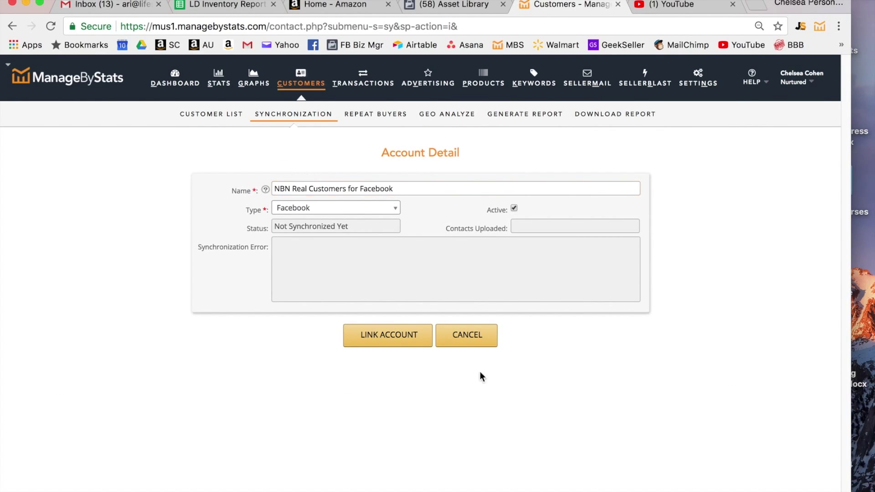
pyautogui.write('NBN Real Customers for Facebook')
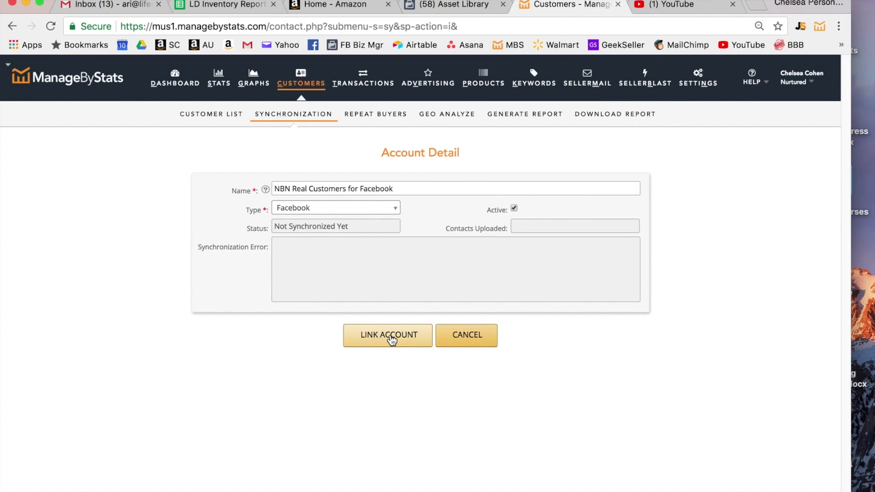
pyautogui.click(391, 338)
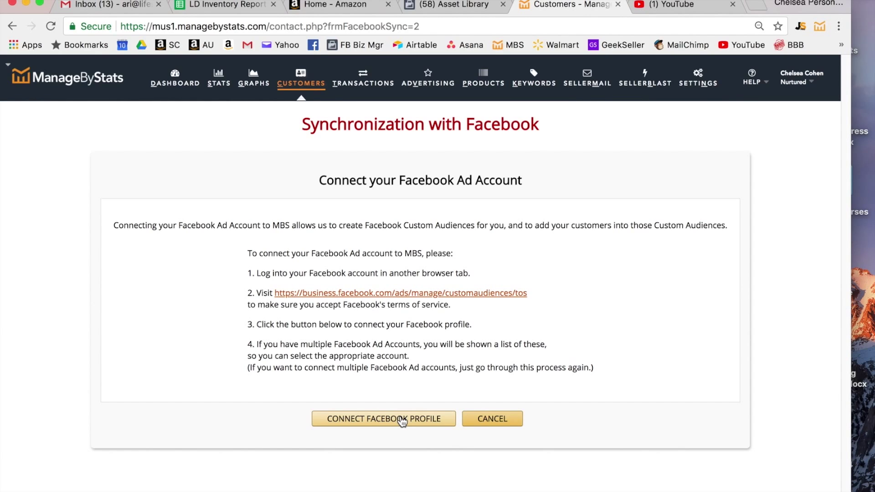
pyautogui.click(402, 419)
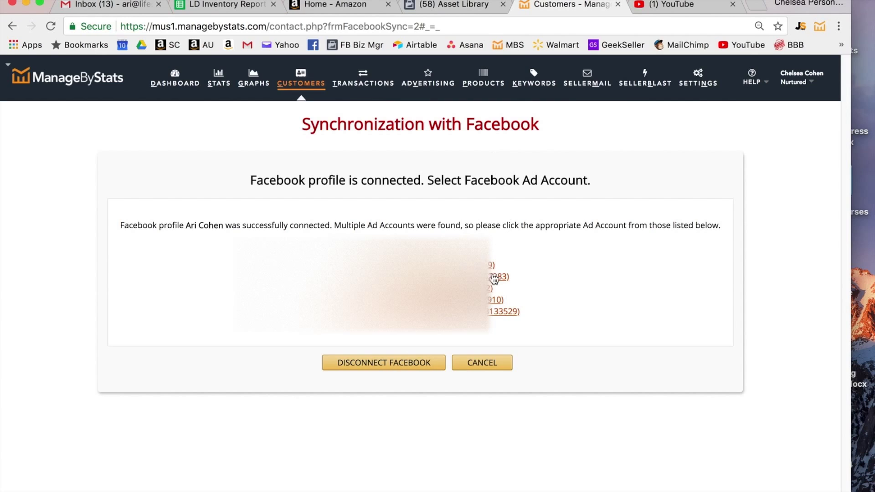
pyautogui.click(498, 319)
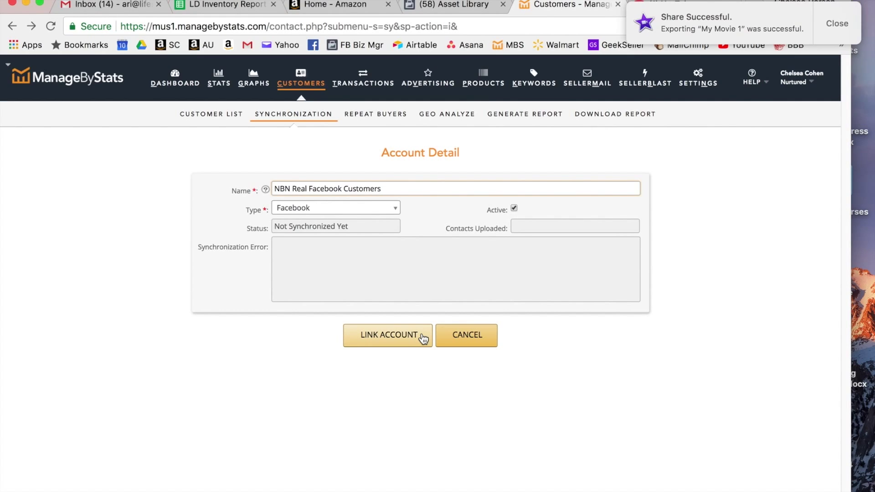
# - Submit the new sync account, then open the Synchronizing Accounts help article and play its video
pyautogui.click(422, 337)
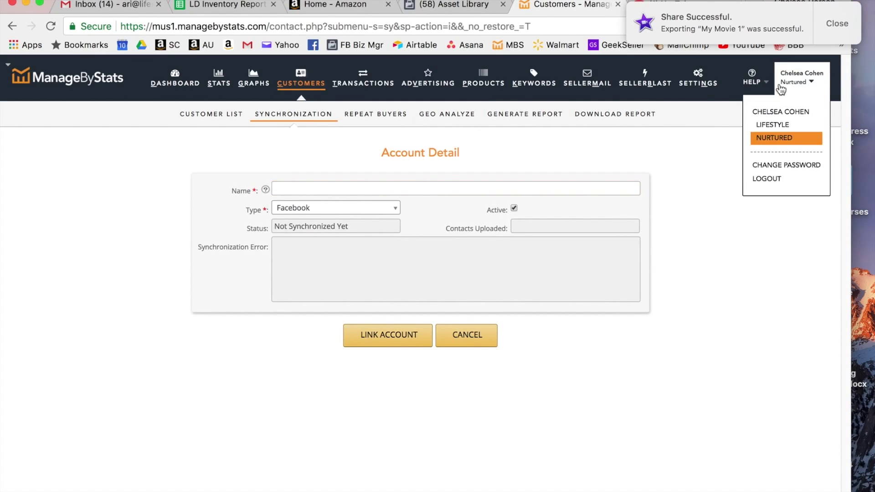
pyautogui.moveTo(767, 86)
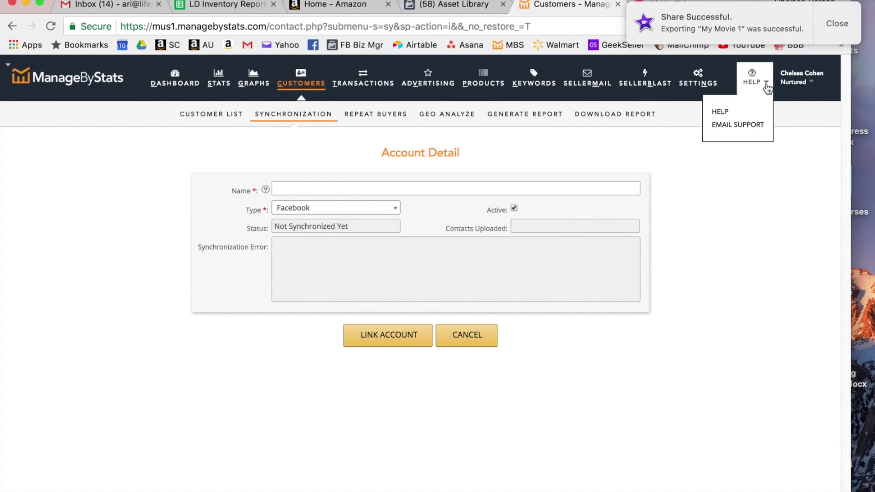
pyautogui.click(728, 113)
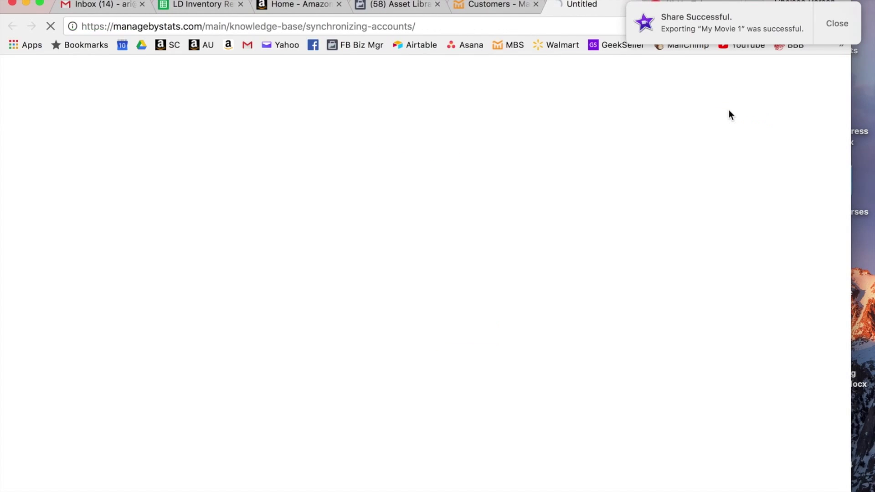
pyautogui.click(834, 26)
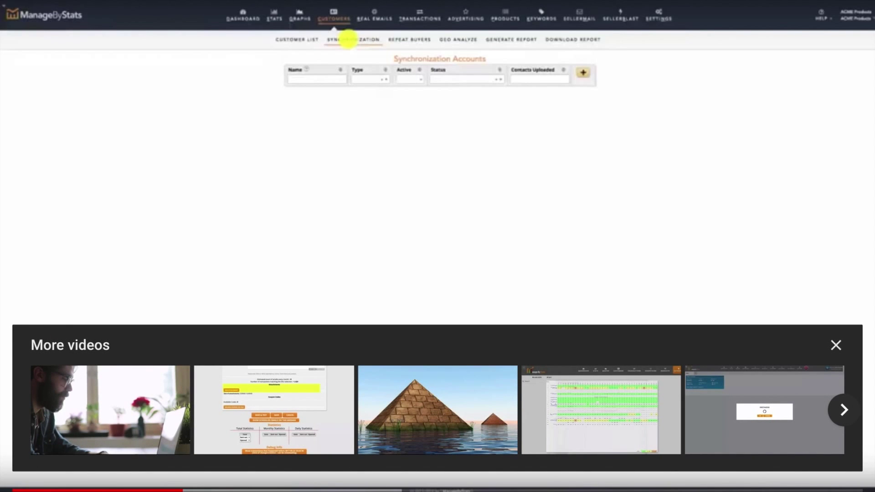
pyautogui.press('space')
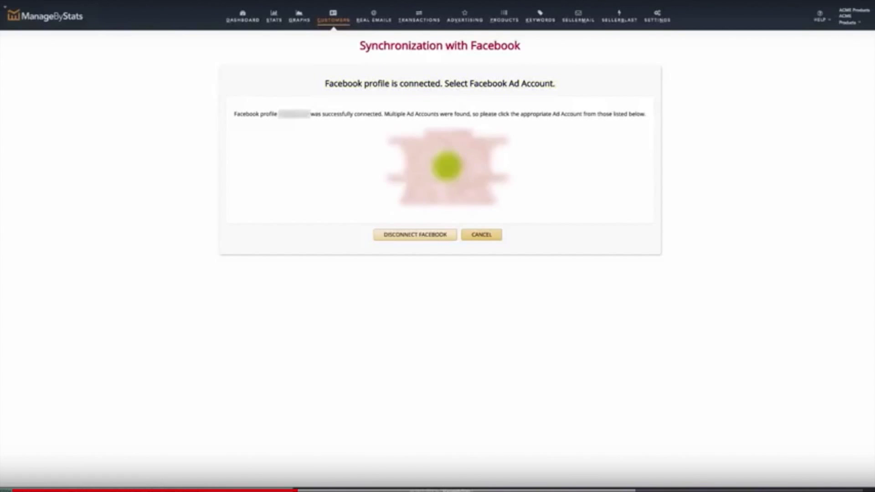
# - Watch the tutorial through connecting the ad account, then start a new audience for the sync account
pyautogui.click(446, 166)
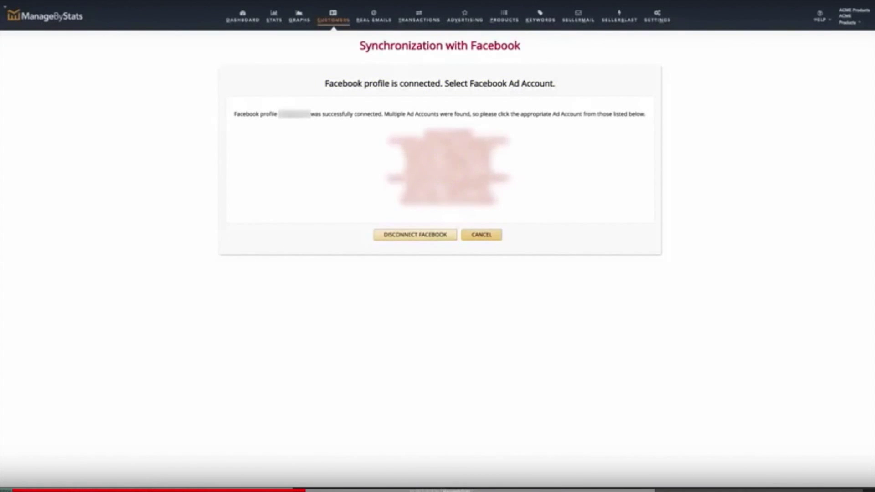
pyautogui.click(436, 143)
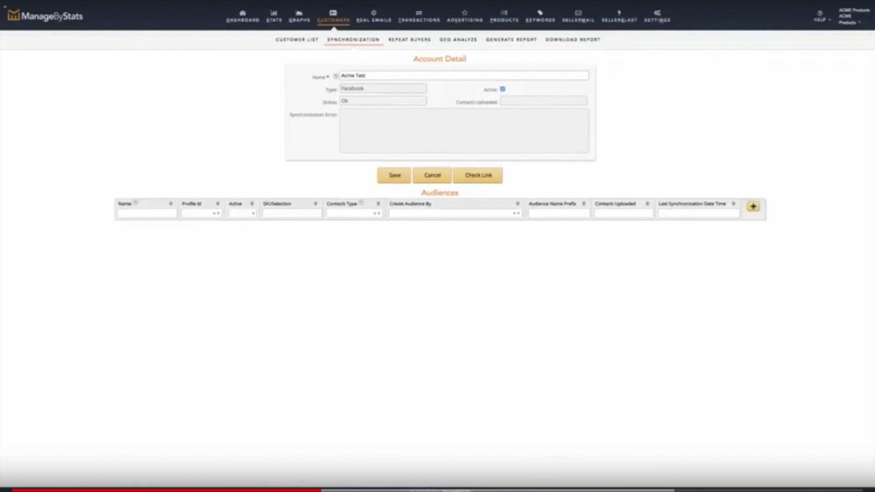
pyautogui.click(753, 207)
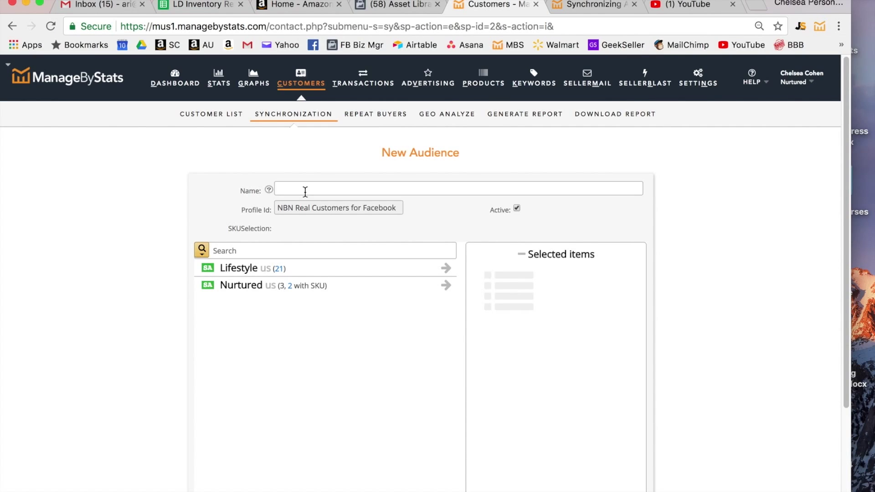
# - Name the audience NBN Real Customers for Facebook from MBS and add Nurtured to Selected items
pyautogui.click(302, 184)
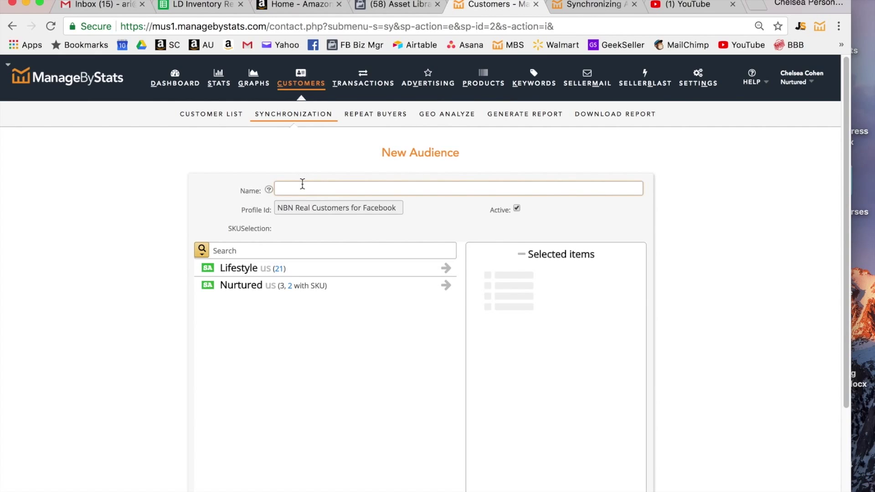
pyautogui.write('NBN Real Customers for Facebook from MBS')
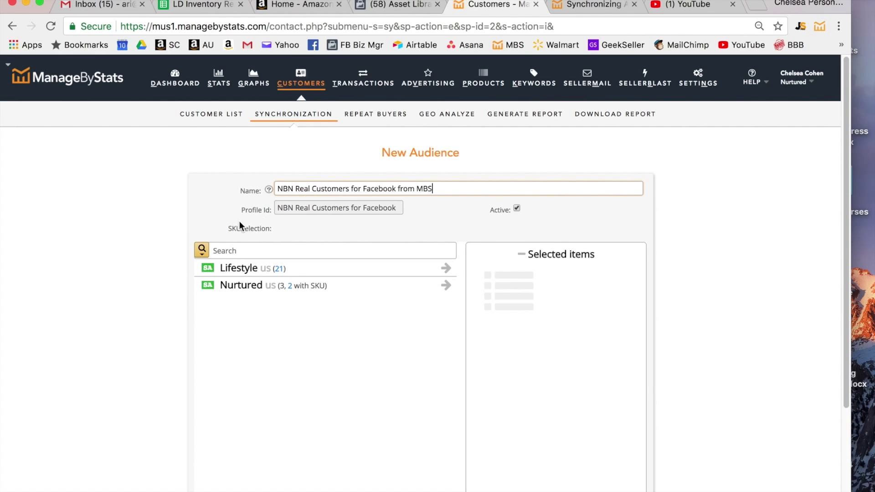
pyautogui.click(240, 285)
pyautogui.click(445, 286)
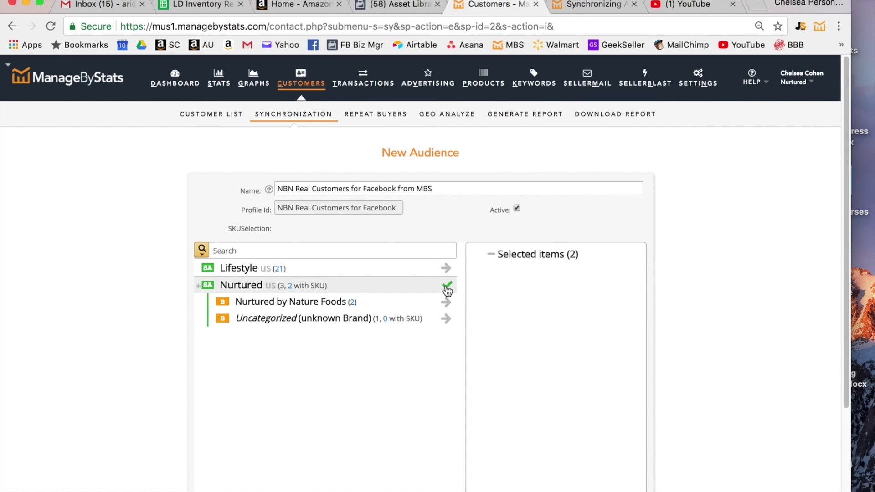
pyautogui.scroll(-3, 571, 333)
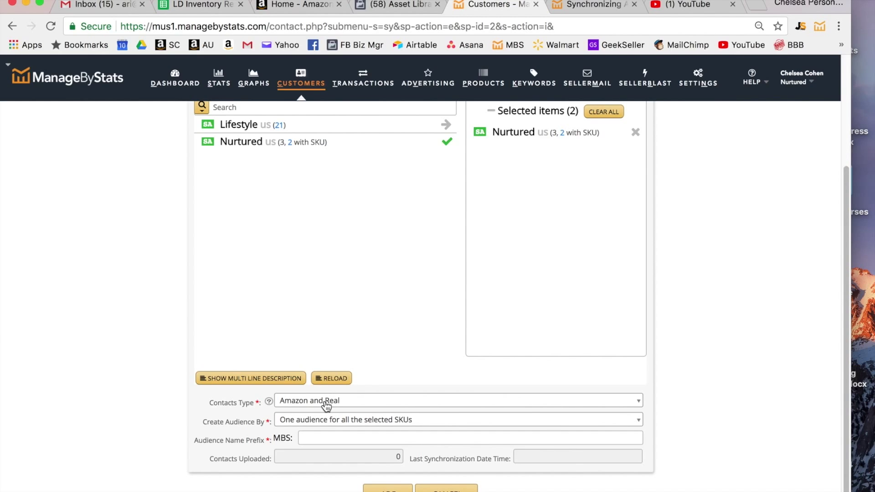
pyautogui.click(328, 420)
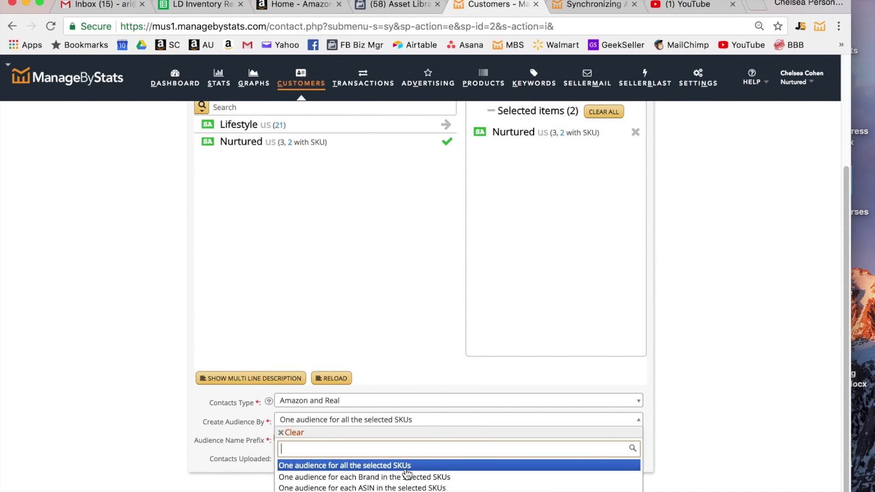
# - Keep one audience for all selected SKUs, set the name prefix to Buyer, and save the audience
pyautogui.click(376, 469)
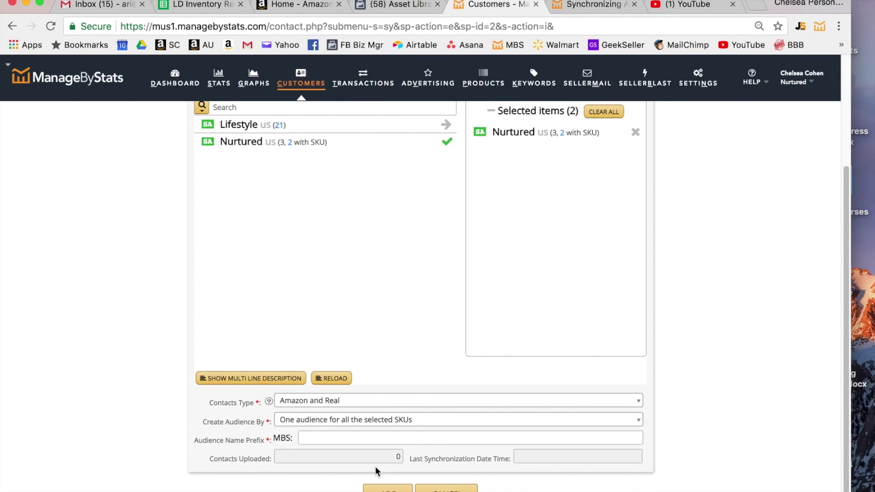
pyautogui.click(378, 436)
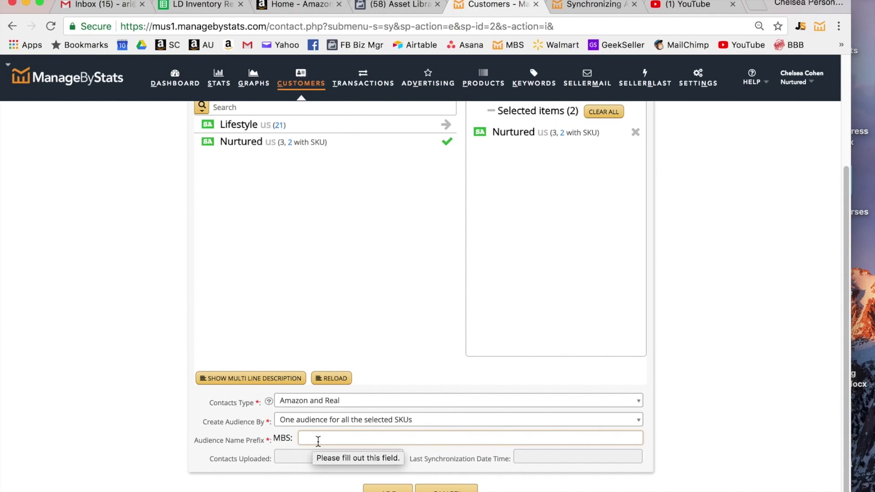
pyautogui.write('Buyer')
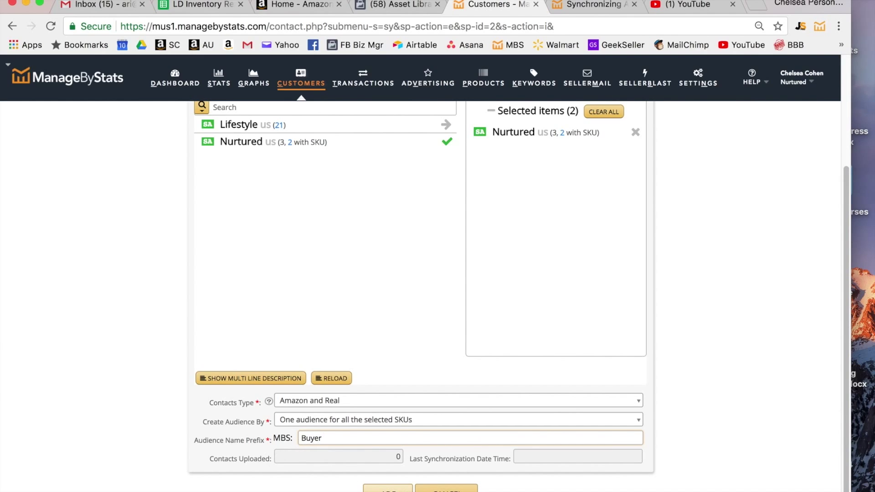
pyautogui.click(388, 489)
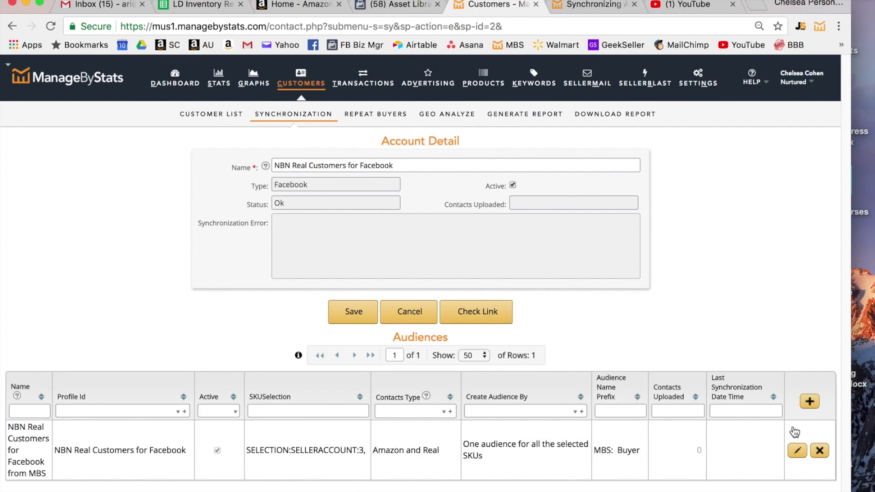
# - Open the new audience's edit details, then go to the Facebook Asset Library audiences list
pyautogui.click(798, 451)
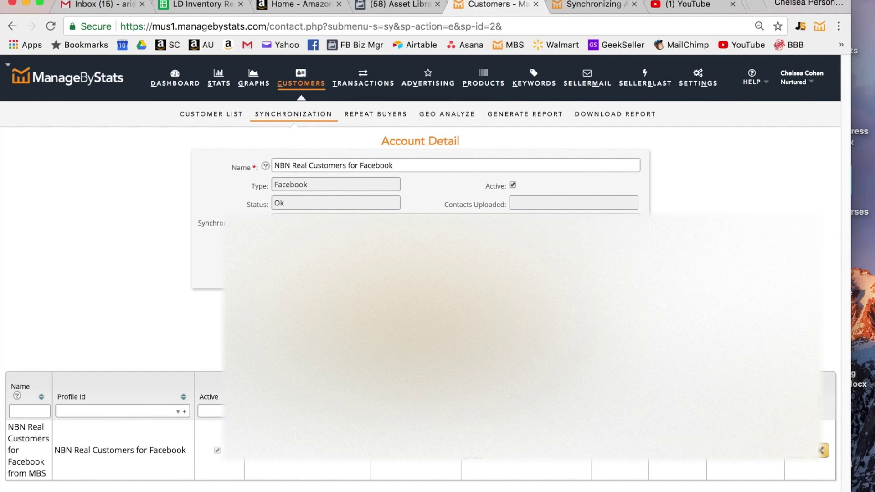
pyautogui.hotkey('ctrl', 'shift', 'Tab')
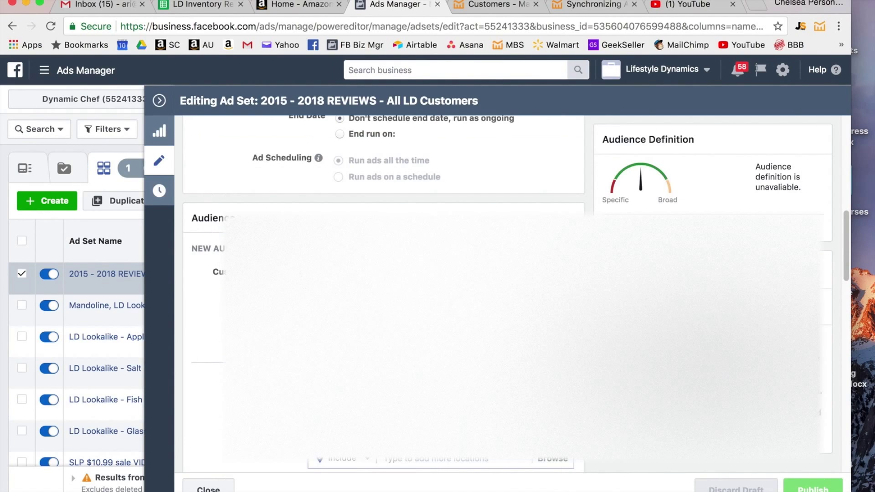
# - Show the options for the MBS: LD Customers (Sync) audience in the ad set's targeting
pyautogui.click(487, 292)
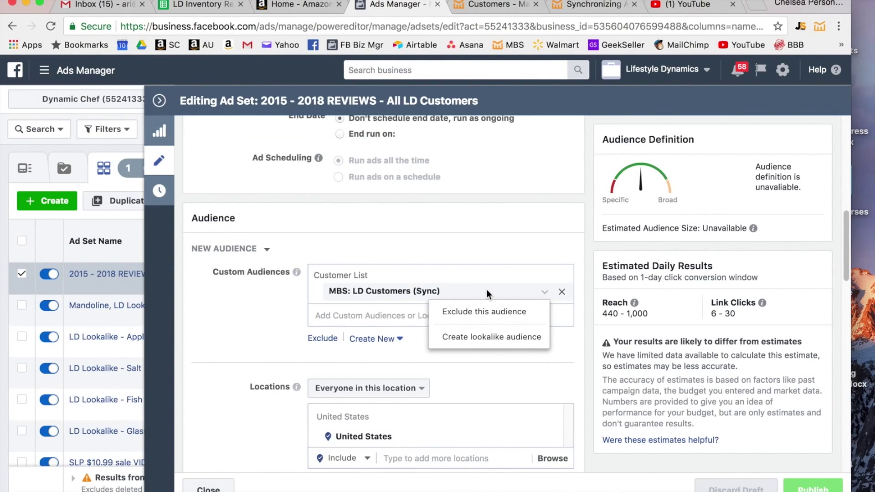